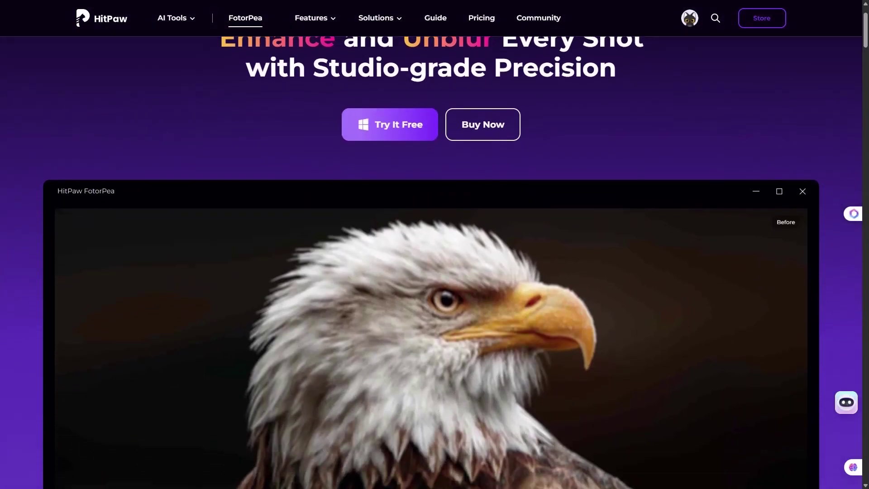
Examine the eagle and surfer before-and-after demos on the HitPaw FotorPea product page
scroll(434, 244, "down", 3)
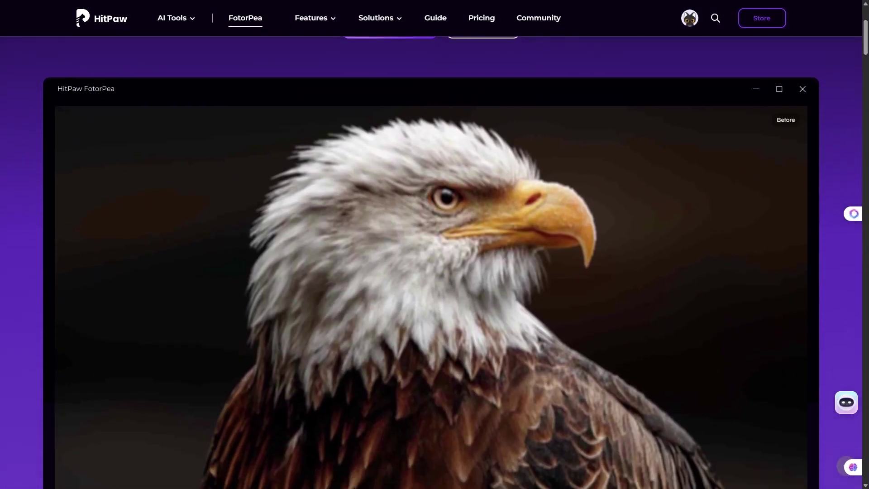
scroll(435, 244, "down", 5)
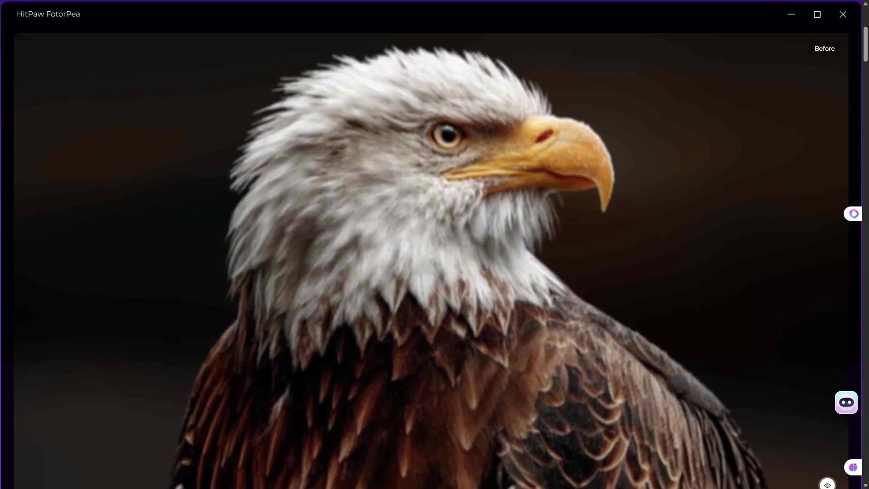
scroll(434, 244, "down", 4)
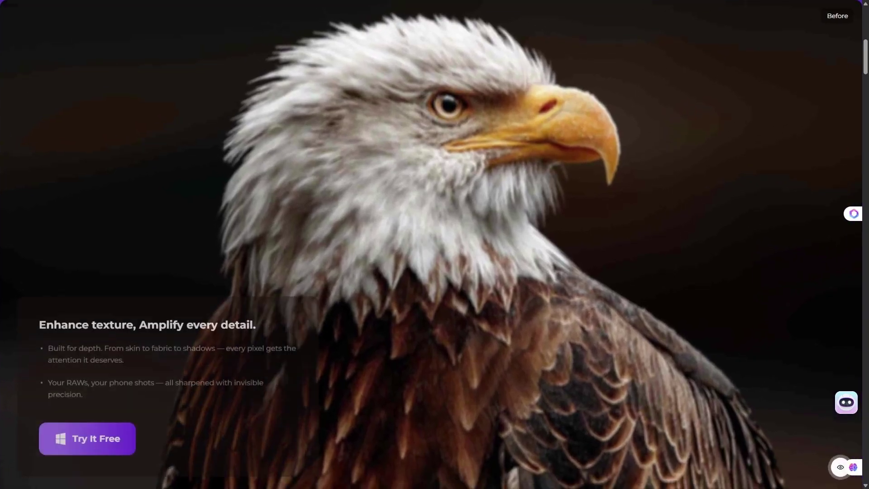
scroll(435, 244, "down", 3)
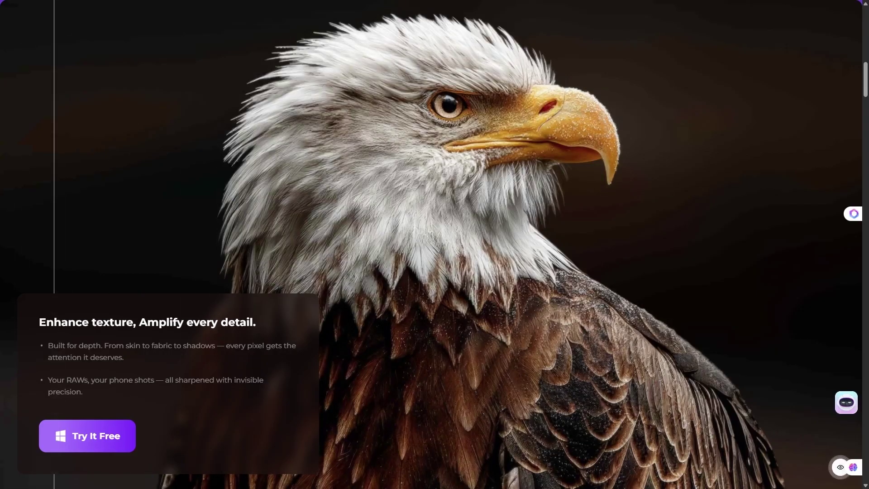
scroll(435, 244, "down", 3)
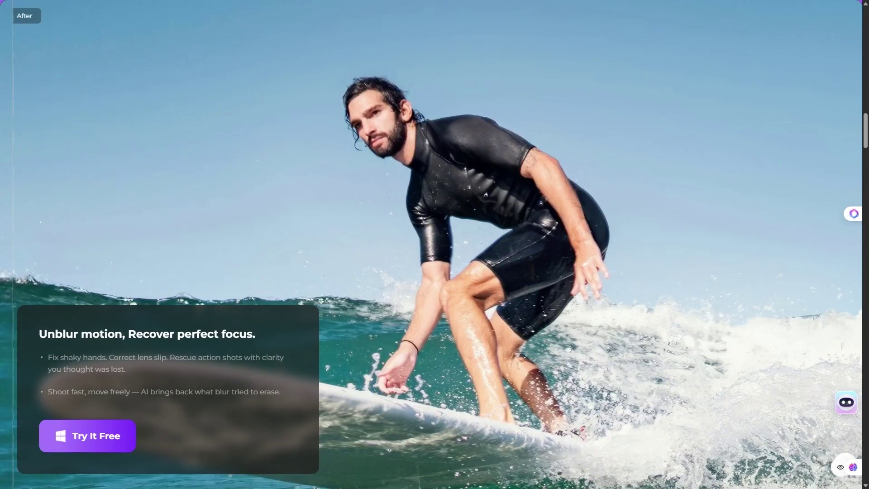
scroll(435, 245, "up", 3)
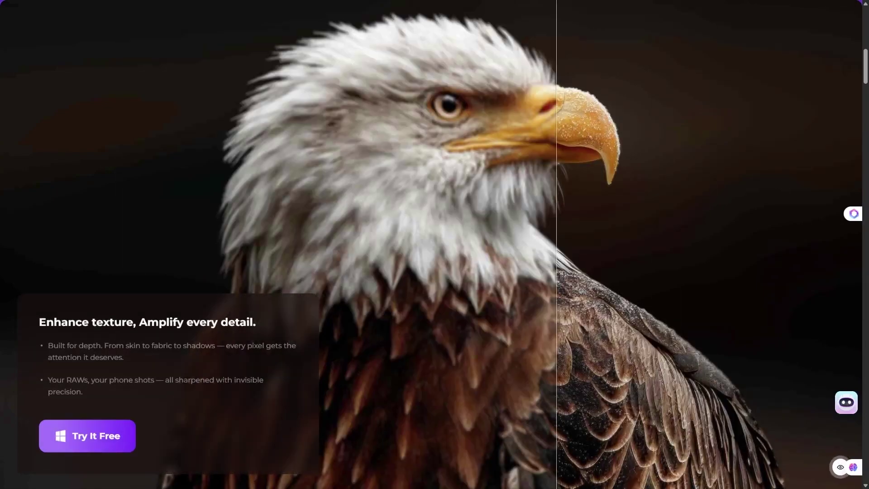
scroll(434, 244, "down", 4)
scroll(435, 244, "up", 7)
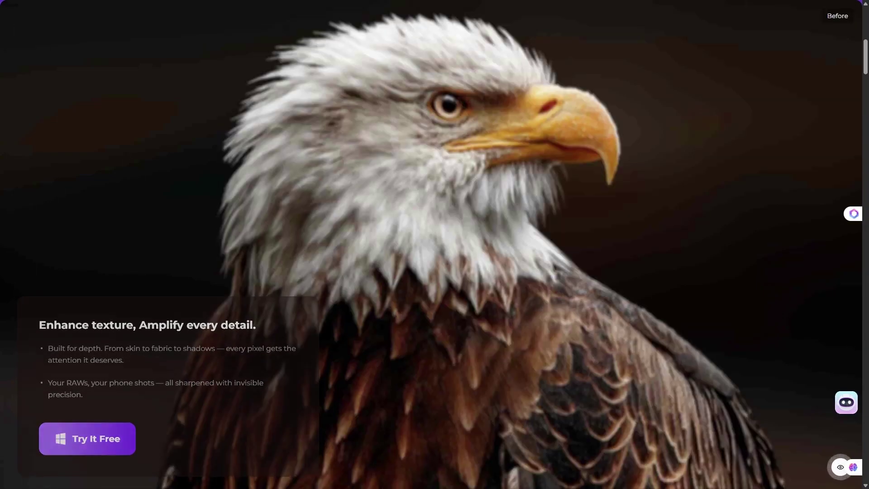
scroll(434, 244, "up", 5)
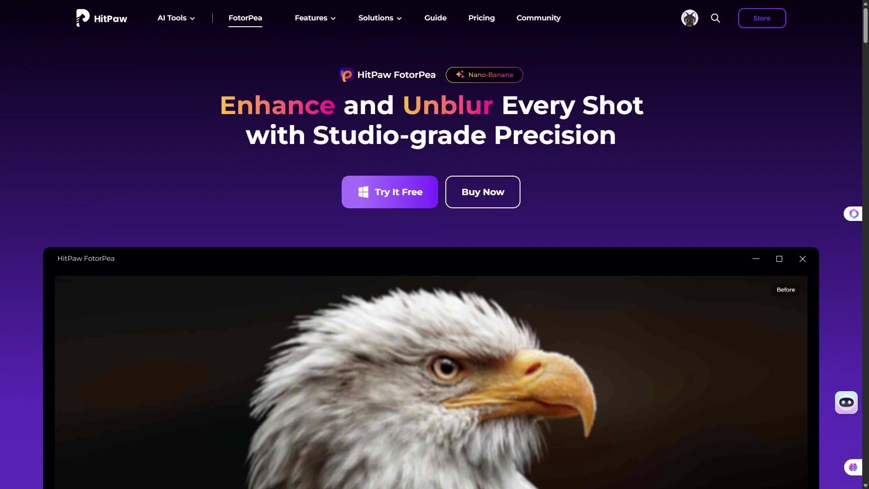
Read the product page's feature sections on face and upscale, sharpen, denoise and low-light models
scroll(435, 245, "down", 10)
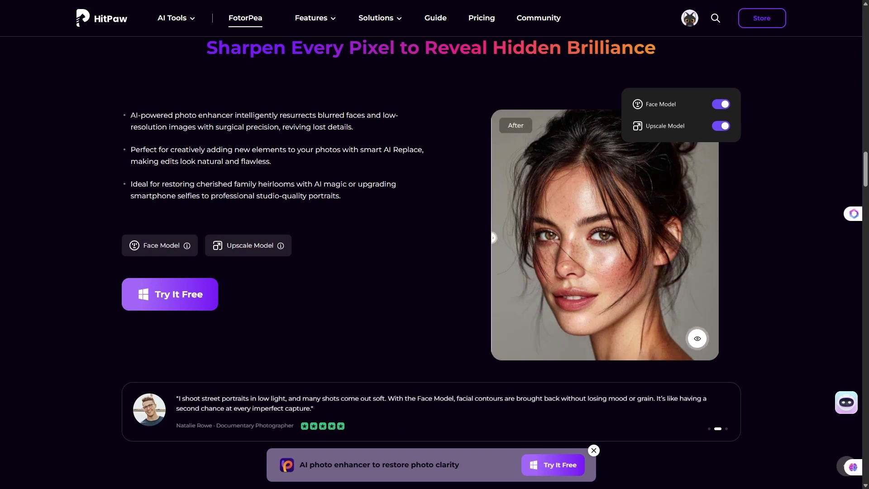
scroll(435, 244, "down", 3)
scroll(434, 245, "down", 4)
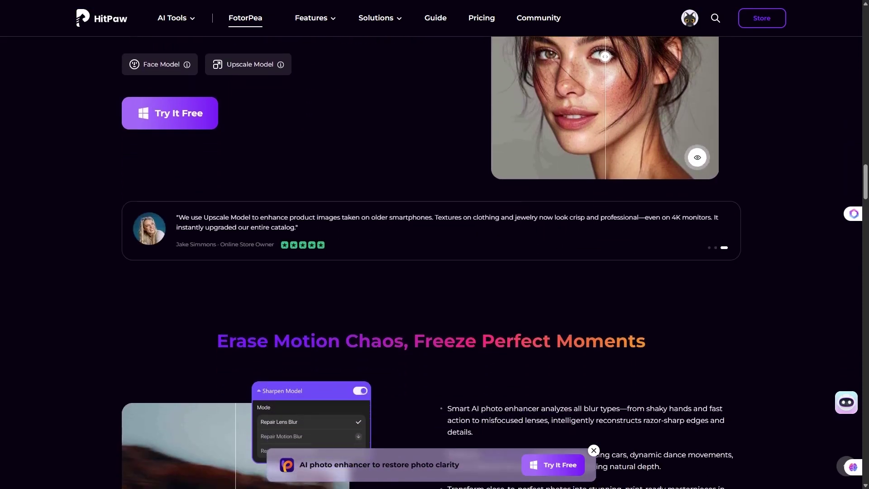
scroll(435, 245, "down", 3)
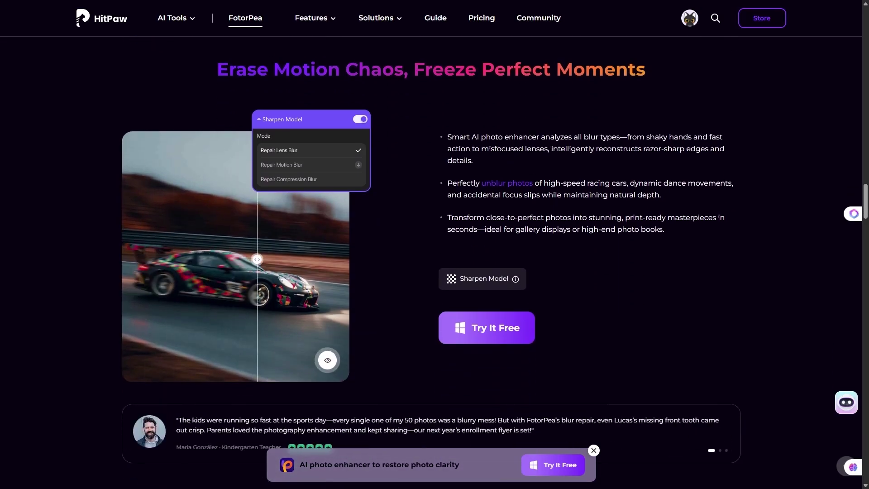
scroll(434, 245, "down", 2)
scroll(434, 245, "down", 3)
scroll(435, 244, "down", 4)
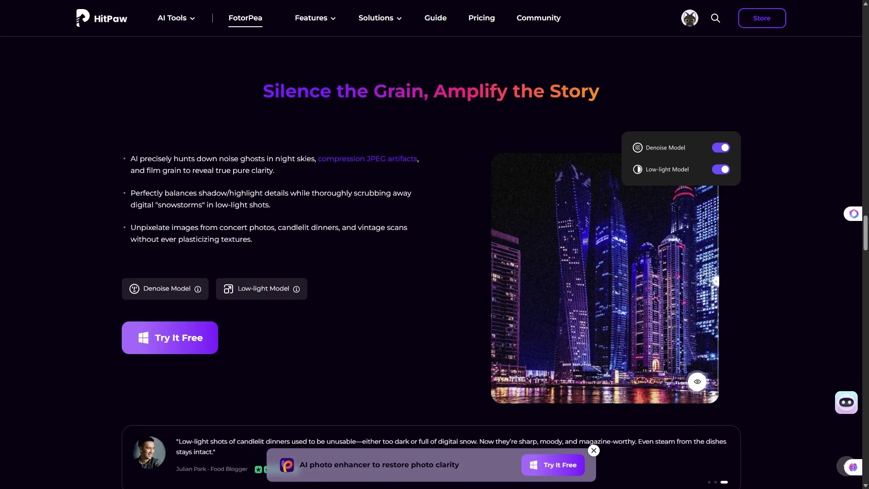
scroll(435, 245, "down", 1)
scroll(435, 245, "down", 4)
scroll(435, 244, "down", 3)
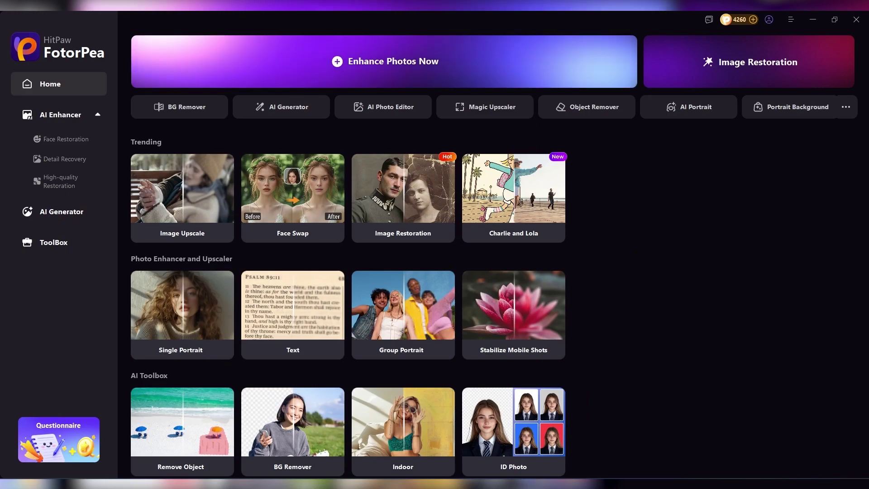
In HitPaw FotorPea, import image 10 from the Téléchargements folder for photo enhancement and preview the automatically matched result
left_click(385, 62)
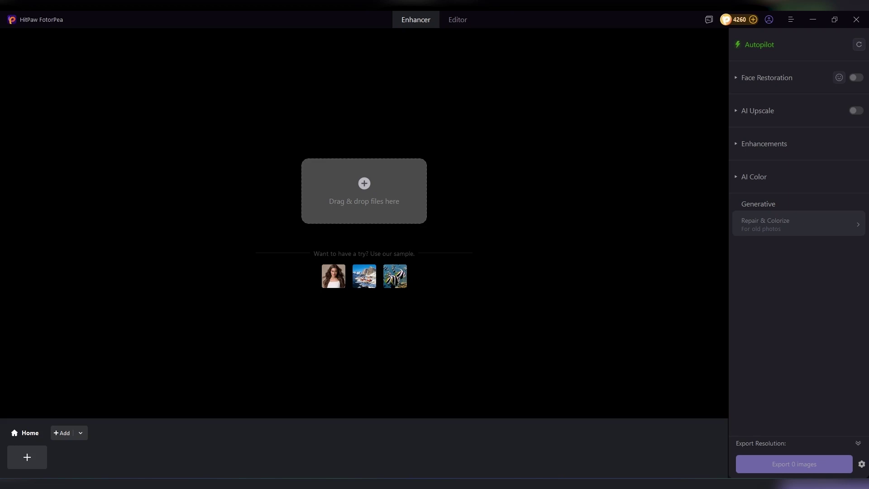
left_click(379, 197)
left_click(395, 222)
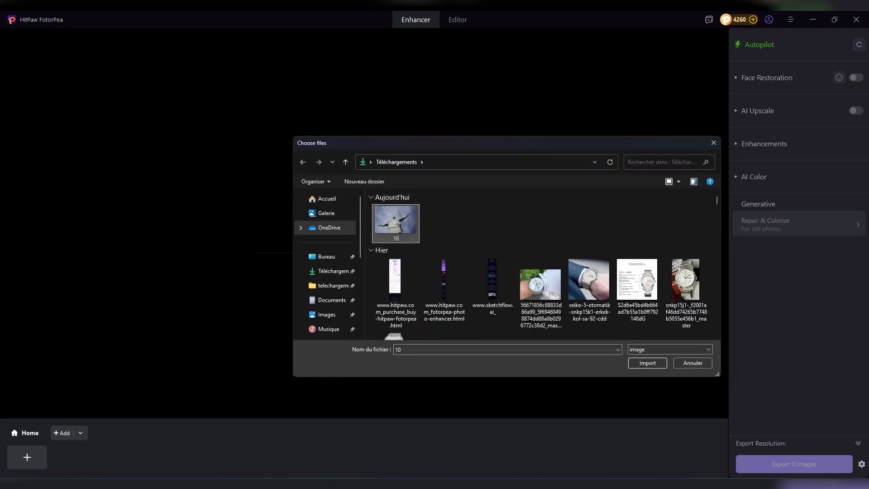
double_click(396, 222)
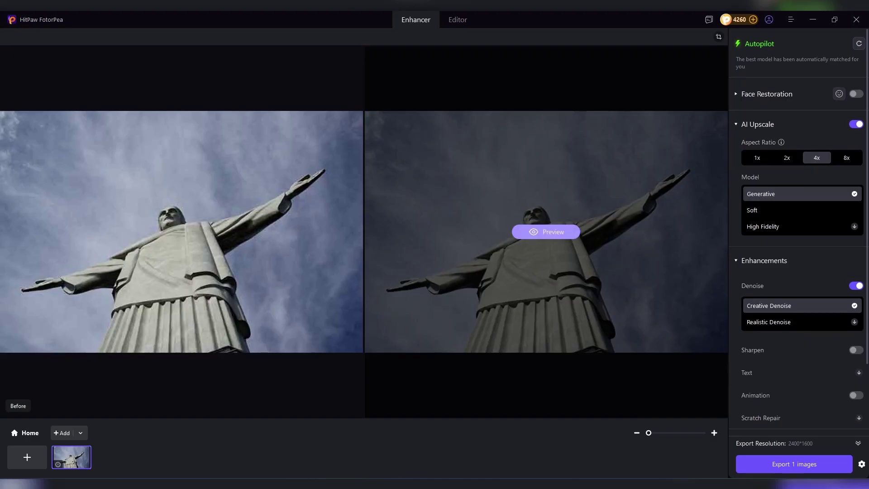
left_click(546, 232)
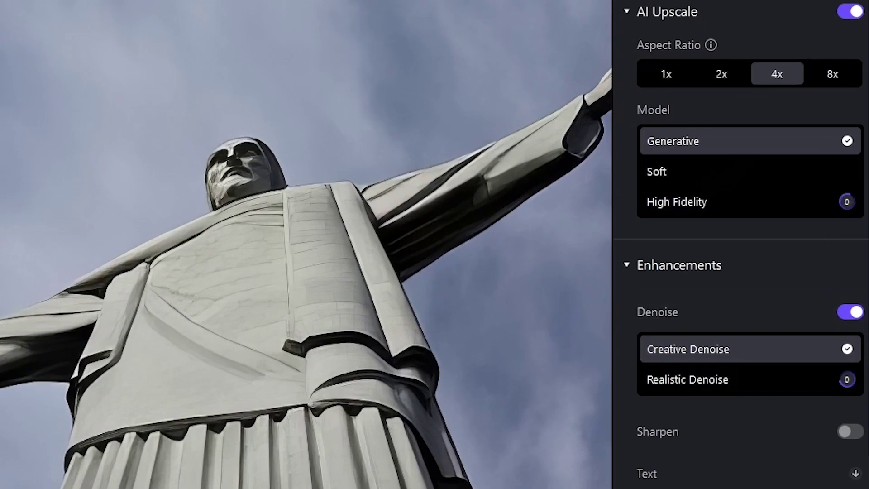
Download the Realistic Denoise model and set the AI Upscale ratio to 8x for the statue photo
left_click(847, 379)
scroll(742, 312, "down", 3)
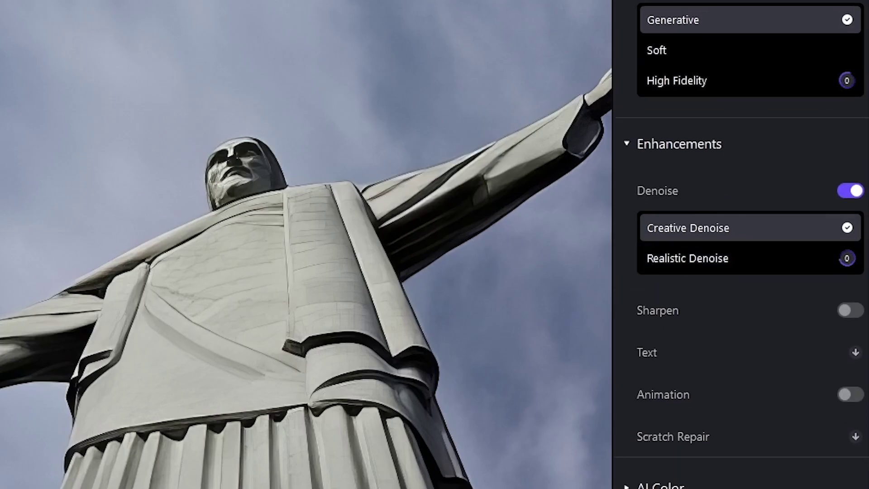
scroll(742, 245, "up", 3)
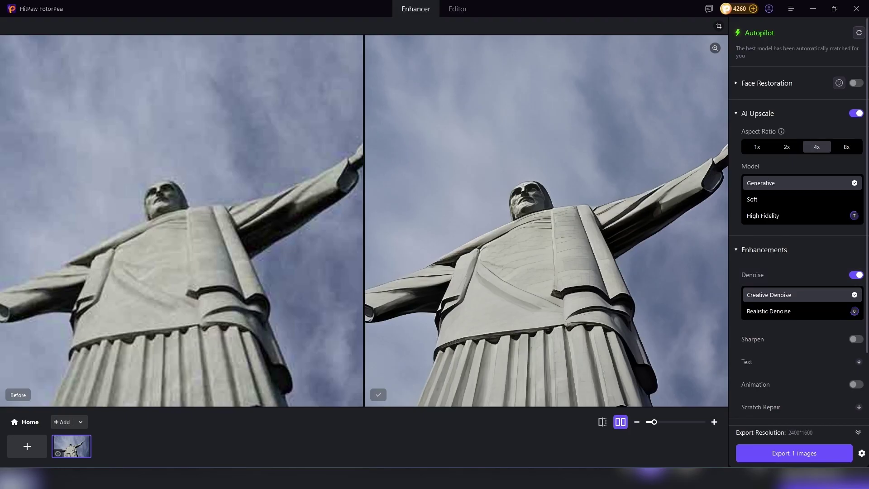
left_click(787, 147)
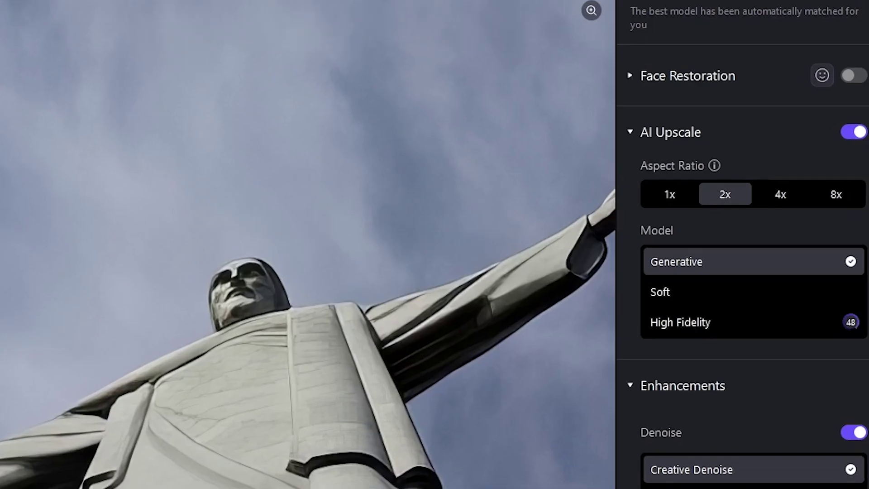
left_click(836, 195)
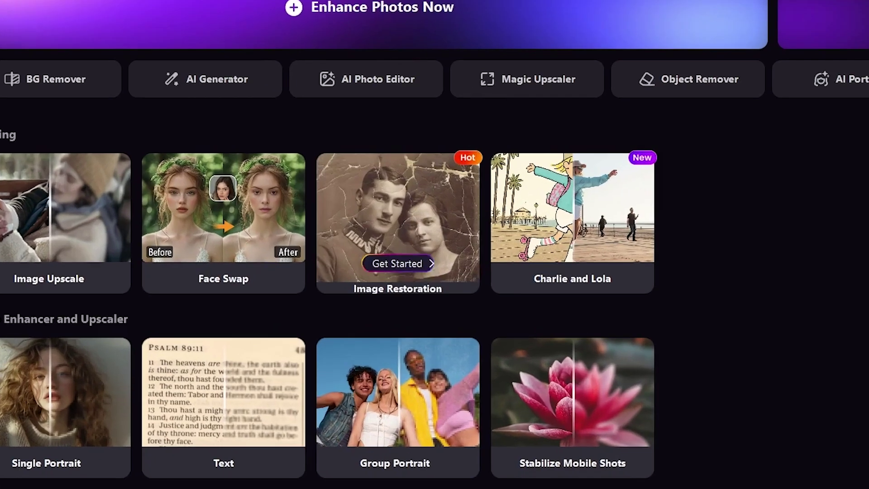
Restore and colorize the black-and-white portrait with the Image Restoration template, and enlarge the generated image
left_click(392, 295)
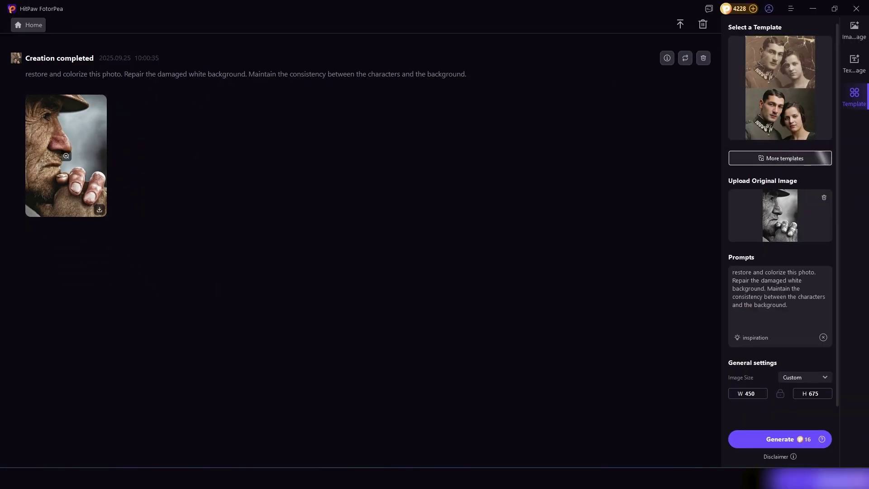
left_click(66, 156)
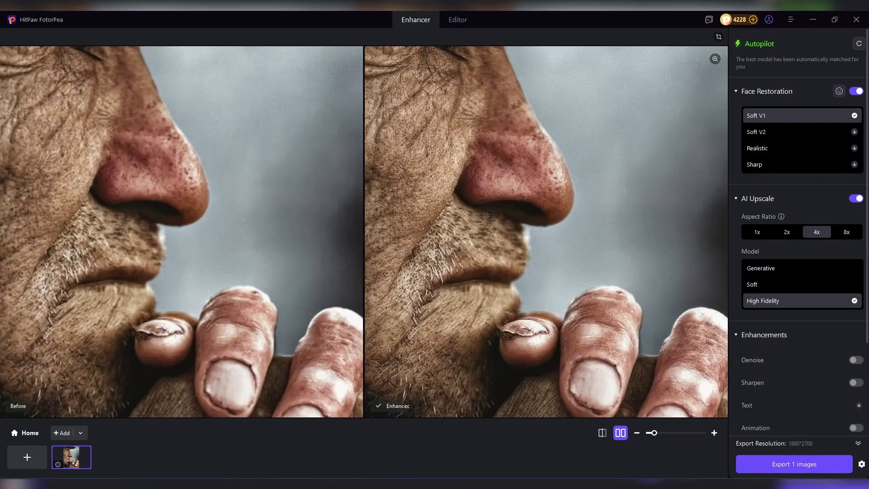
Compare the portrait before and after enhancement up close, and look through the face restoration, upscale, enhancement and AI Color options
scroll(546, 231, "down", 3)
scroll(546, 231, "up", 2)
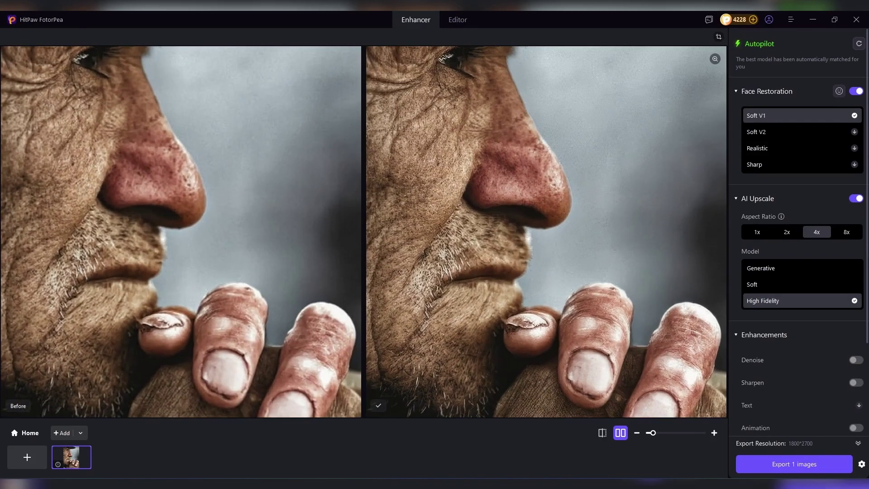
scroll(798, 301, "down", 3)
scroll(798, 301, "up", 3)
mouse_move(779, 148)
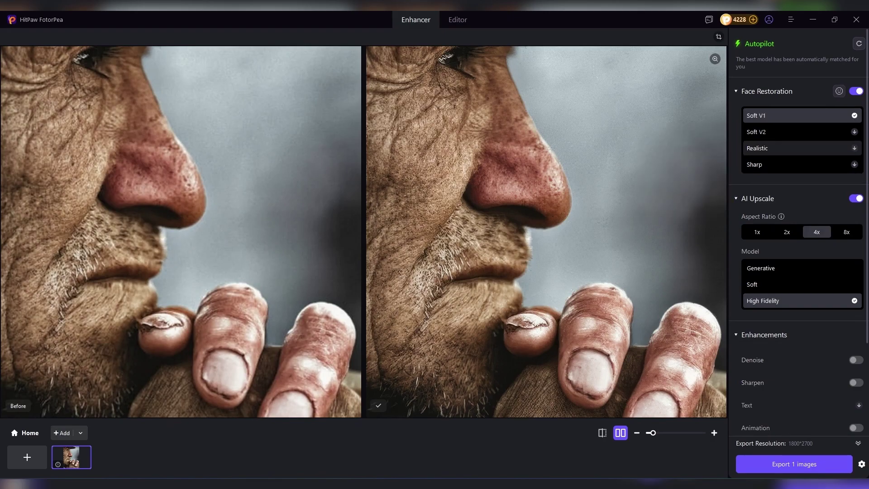
scroll(796, 236, "down", 3)
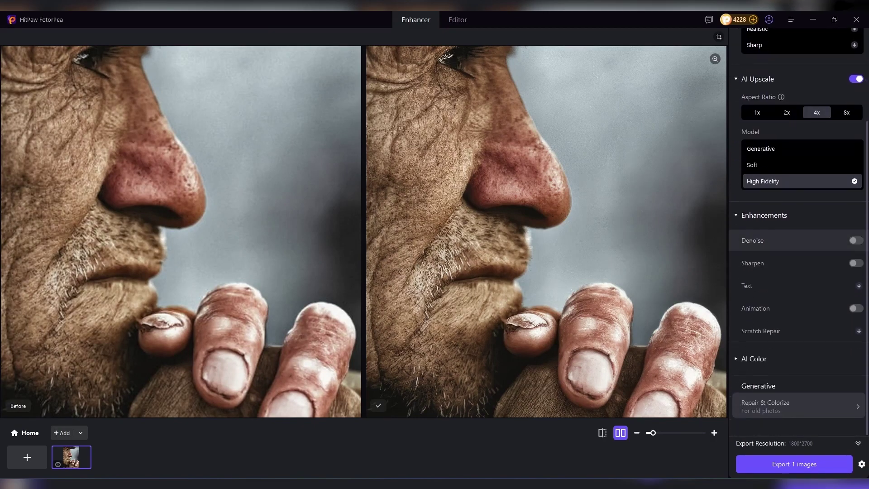
left_click(754, 358)
scroll(754, 359, "down", 2)
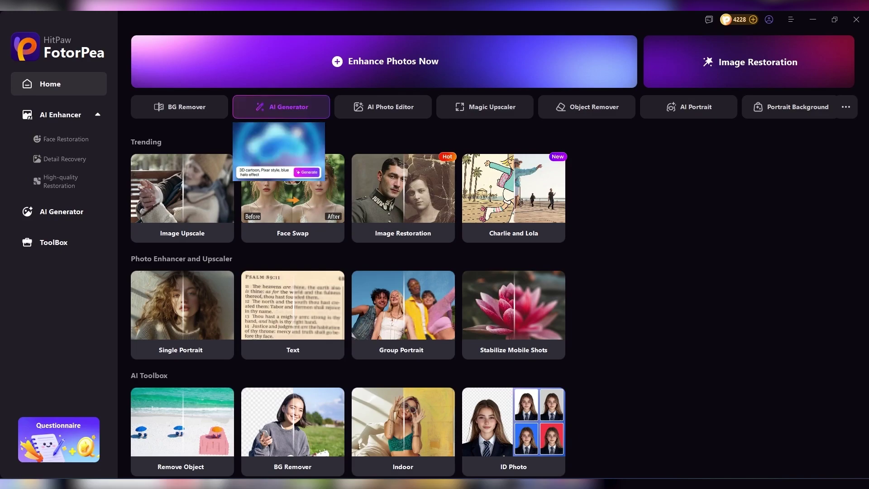
Upload the desert city picture as the AI Generator's original image with the prompt "Cyberpunk neon city at night"
left_click(281, 107)
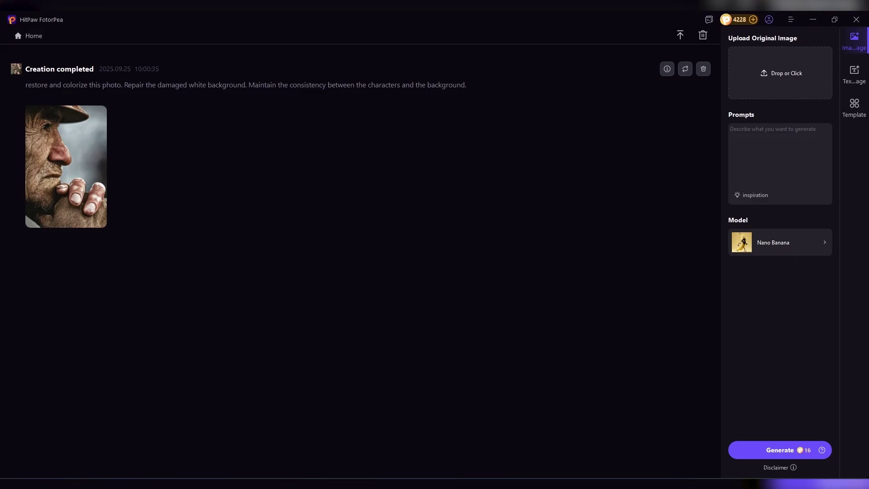
left_click(780, 73)
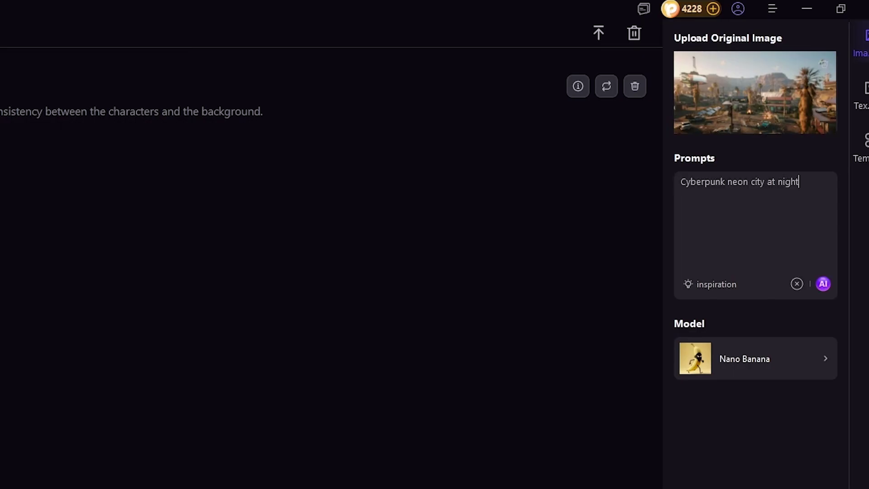
Look through the Flux, GPT, Bytedance and Gemini models available for image generation
left_click(755, 358)
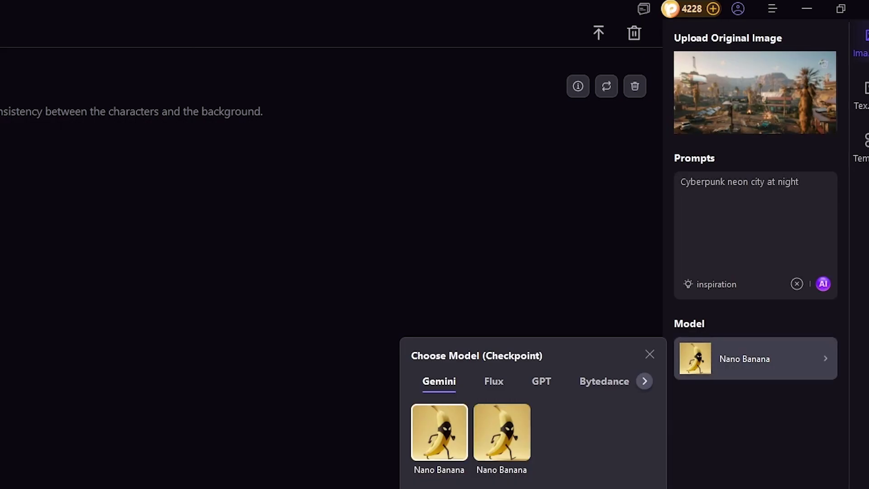
left_click(494, 381)
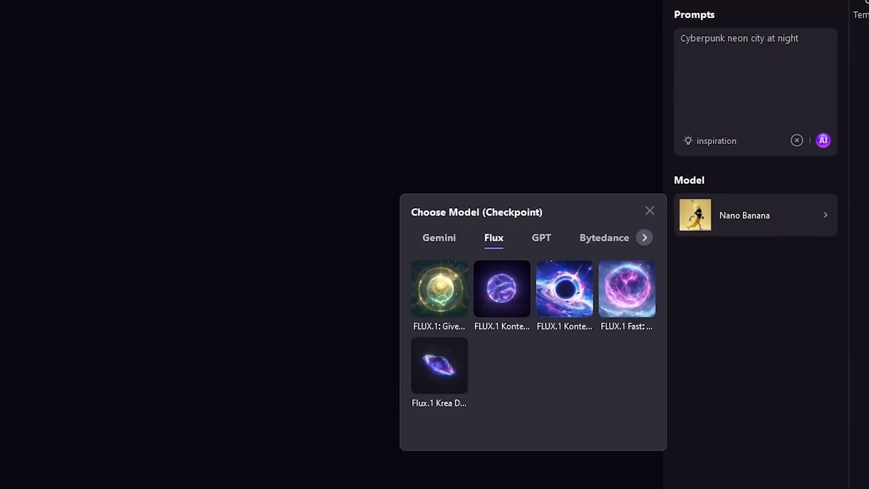
left_click(541, 237)
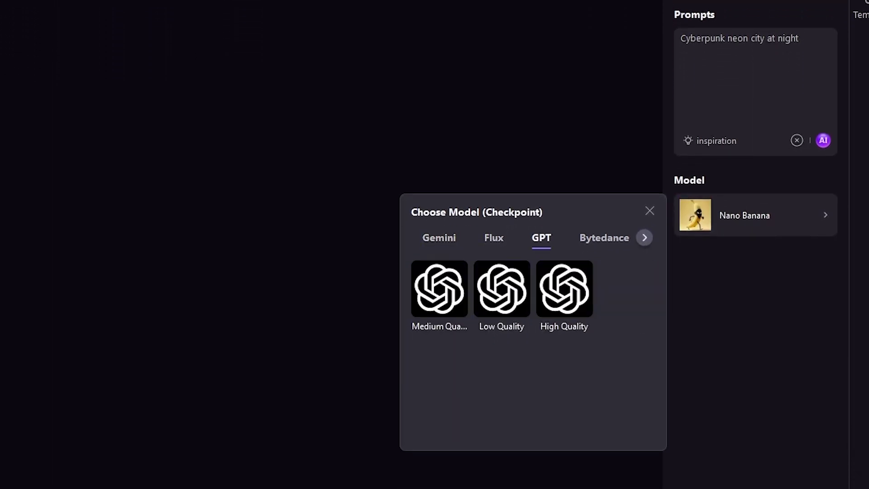
left_click(604, 238)
left_click(494, 238)
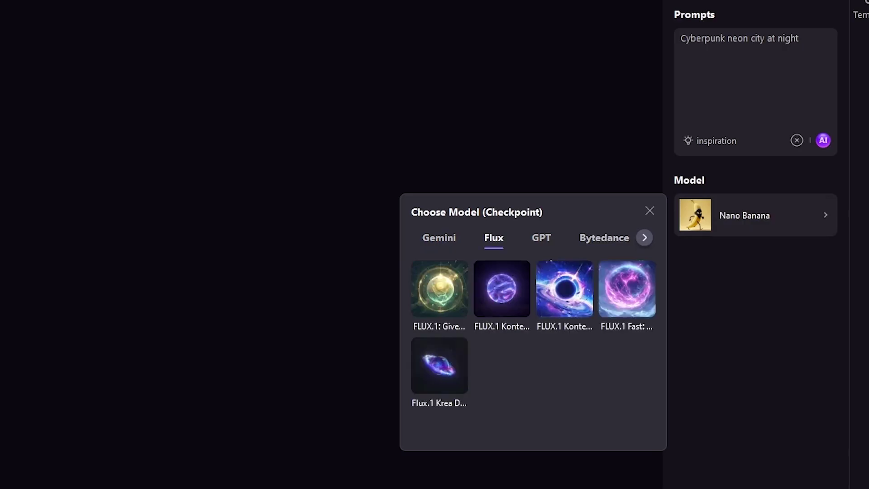
left_click(439, 238)
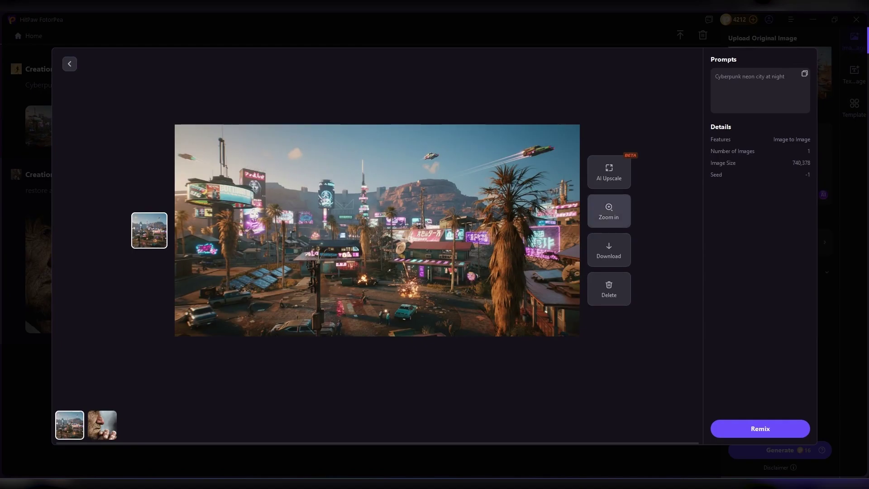
Enlarge the generated cyberpunk city image to inspect it
left_click(609, 210)
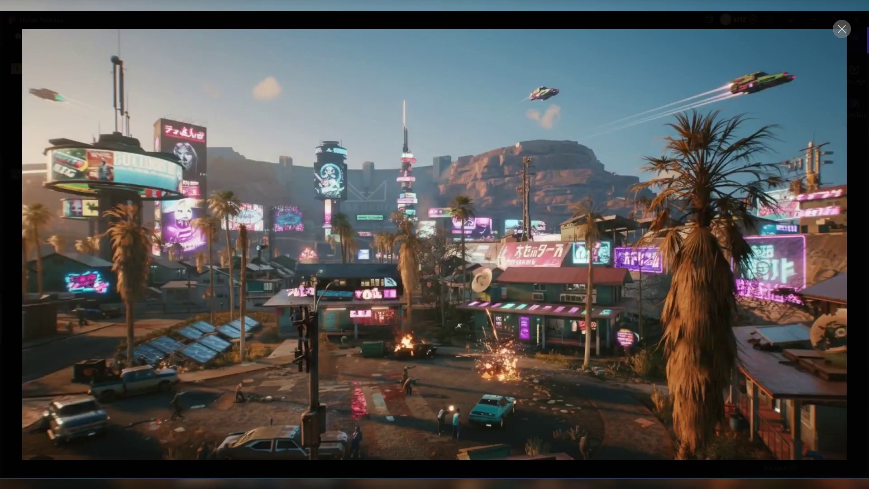
Send the generated cyberpunk city image to AI Upscale and preview the 4x result with the High Fidelity model
key("Escape")
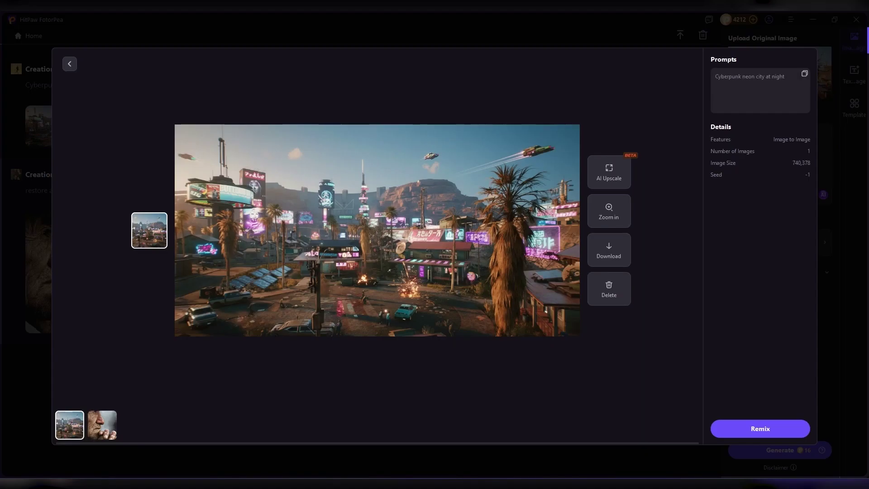
left_click(608, 172)
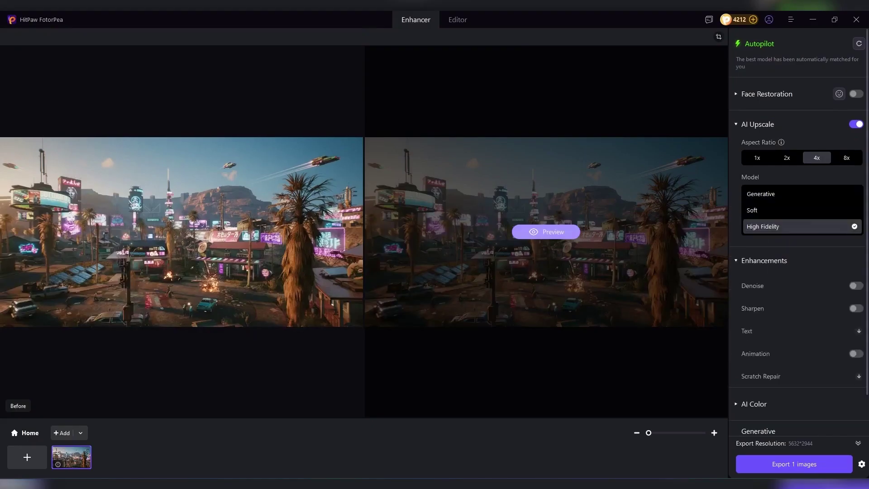
left_click(546, 232)
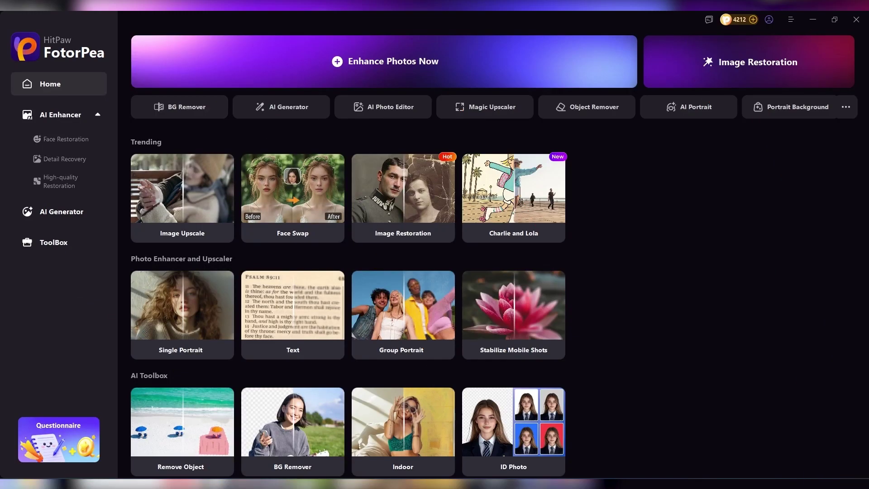
Open the BG Remover tool and import the wristwatch photo
mouse_move(293, 431)
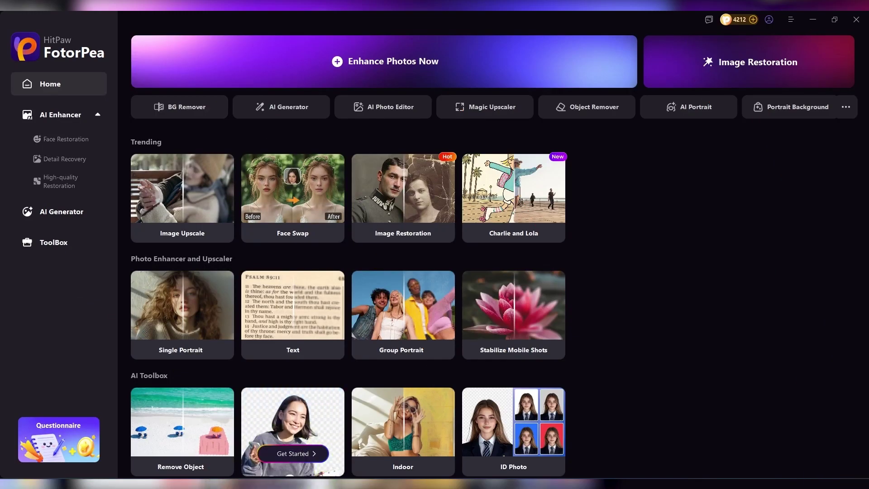
left_click(293, 454)
double_click(394, 96)
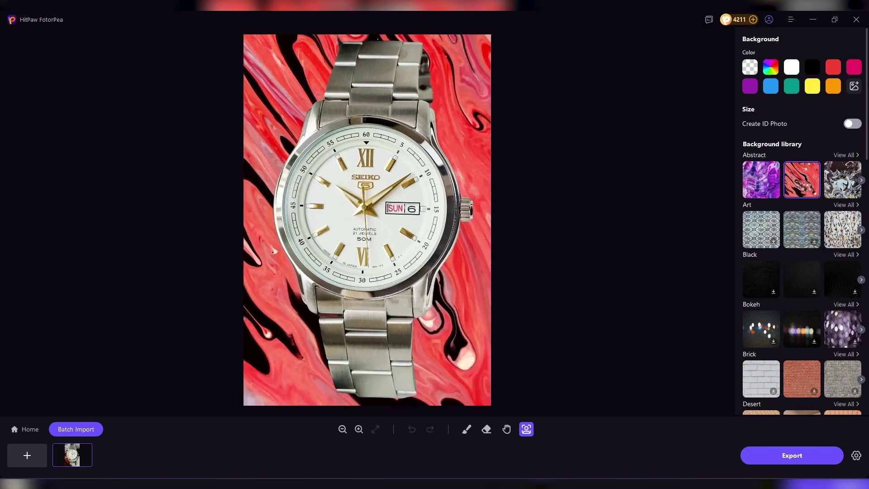
Try transparent, white and red backgrounds behind the watch, as well as bokeh and brick images from the background library
left_click(750, 67)
scroll(367, 220, "up", 1)
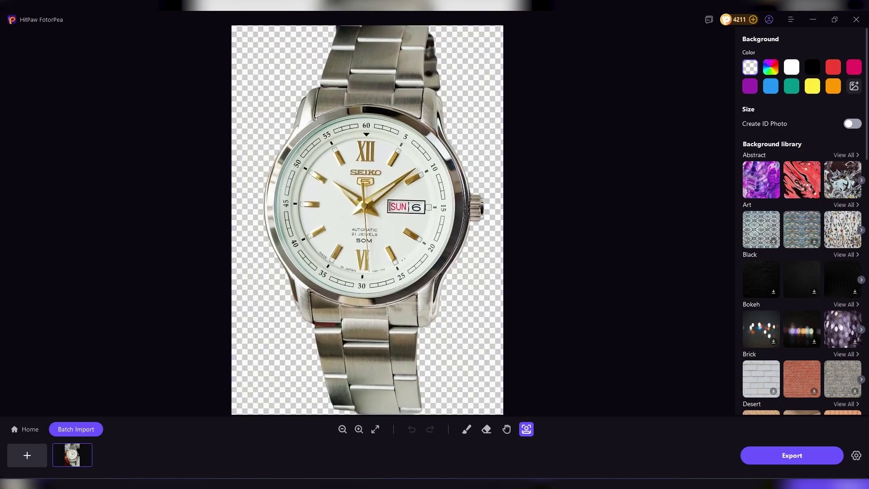
left_click(792, 67)
left_click(833, 67)
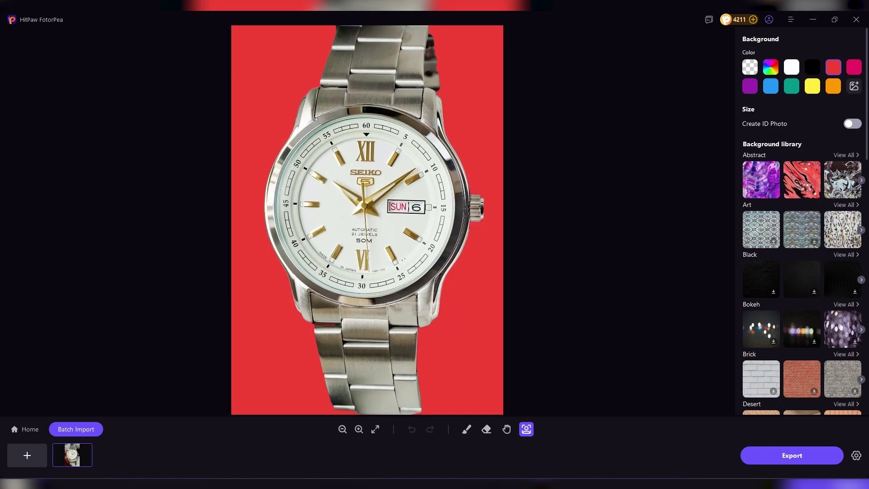
scroll(801, 217, "down", 3)
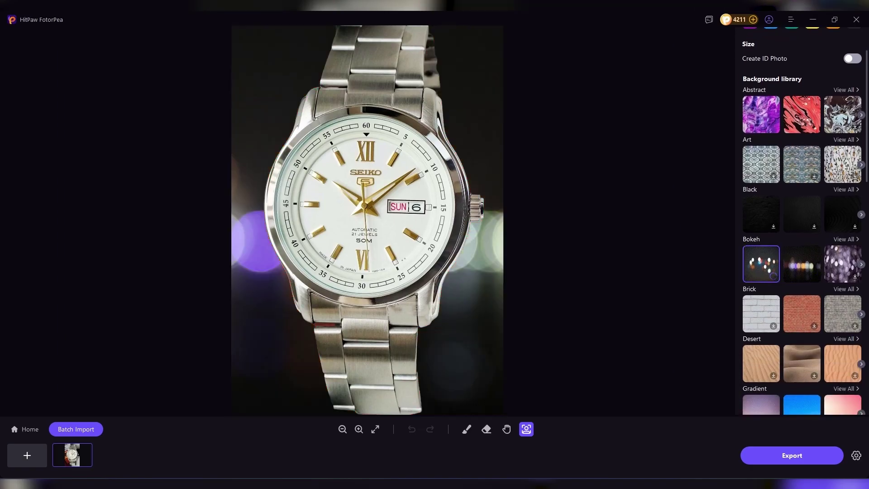
left_click(761, 313)
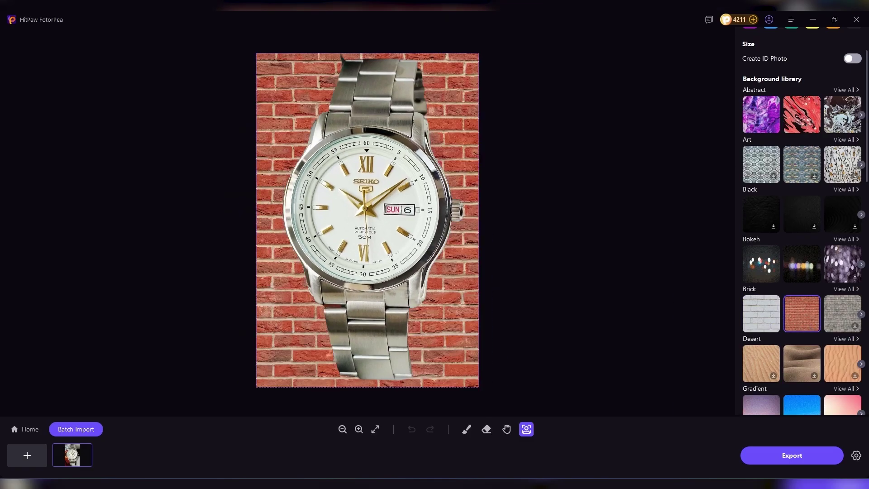
Export the watch on another image from the background library and preview the exported picture
scroll(802, 217, "down", 3)
scroll(801, 218, "down", 15)
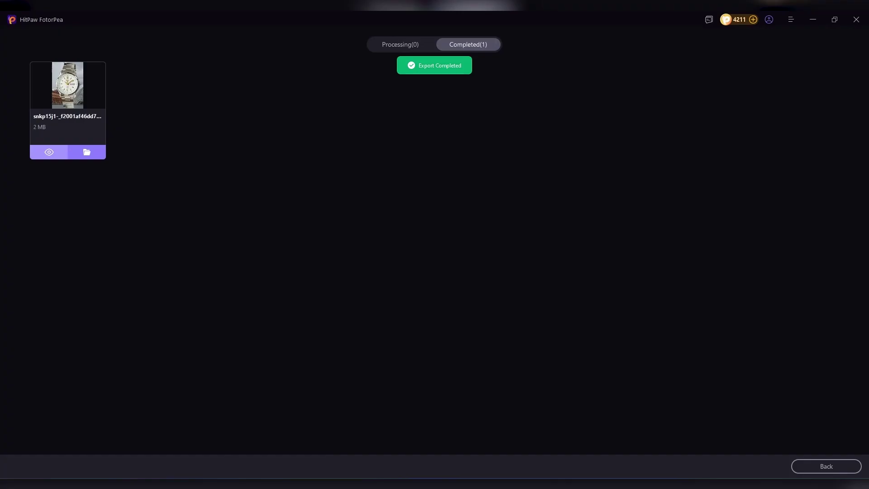
left_click(49, 152)
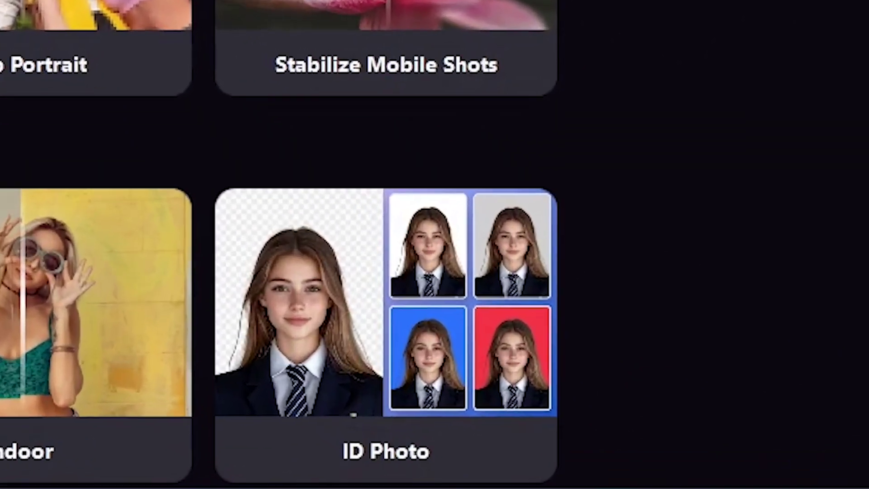
Open the ID Photo tool and nudge the woman's portrait slightly upward within the white 3*4cm frame
mouse_move(387, 344)
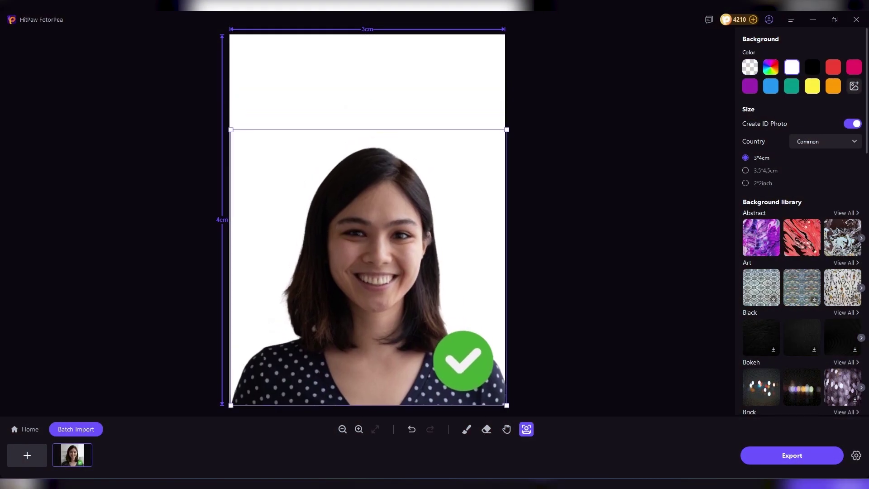
left_click_drag(368, 267, 368, 265)
scroll(802, 272, "down", 7)
scroll(802, 271, "up", 7)
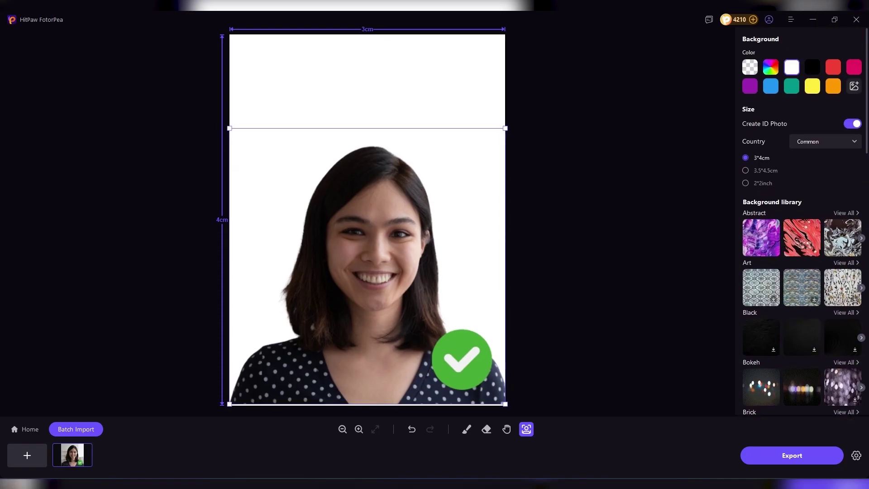
Try the 3.5*4.5cm and 2*2inch ID photo sizes, adjusting the portrait to fit each frame
left_click(745, 171)
left_click_drag(367, 220, 363, 253)
left_click_drag(508, 398, 519, 409)
left_click(745, 183)
left_click_drag(367, 220, 367, 224)
Set the ID photo's country to United Kingdom with the Passport (3.5*4.5cm) format
left_click(826, 142)
left_click(826, 171)
left_click(826, 141)
left_click(814, 198)
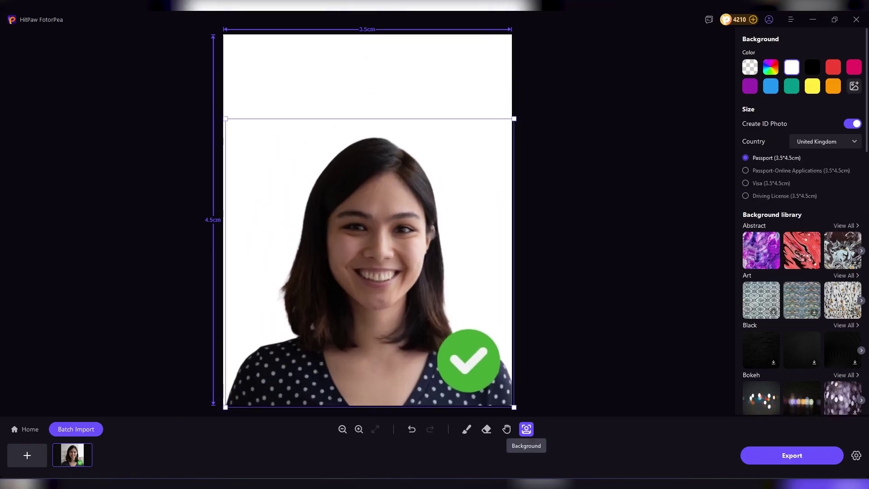
Switch the ID photo's background to pink, to blue and finally to transparent
left_click(854, 67)
left_click(771, 86)
left_click(749, 67)
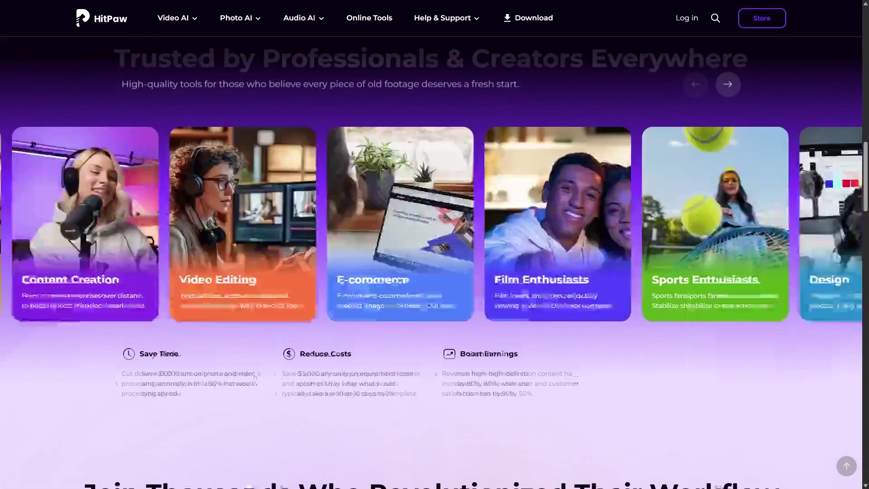
scroll(435, 271, "up", 4)
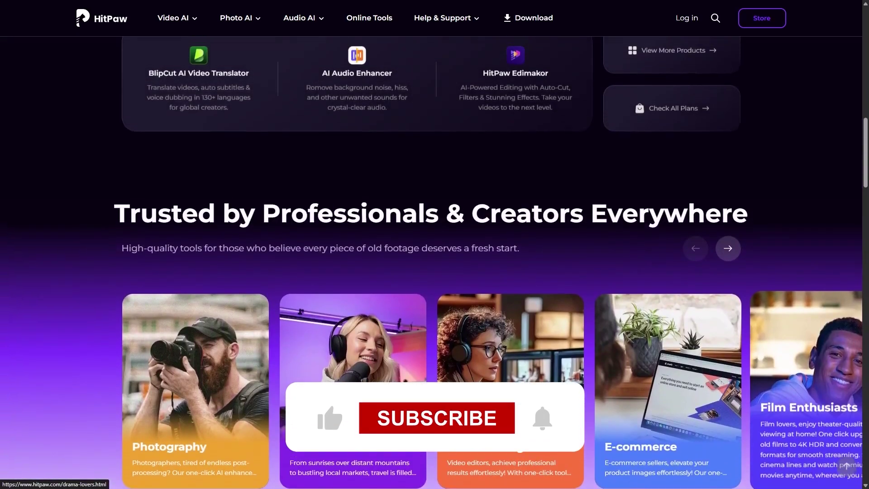
scroll(435, 271, "up", 4)
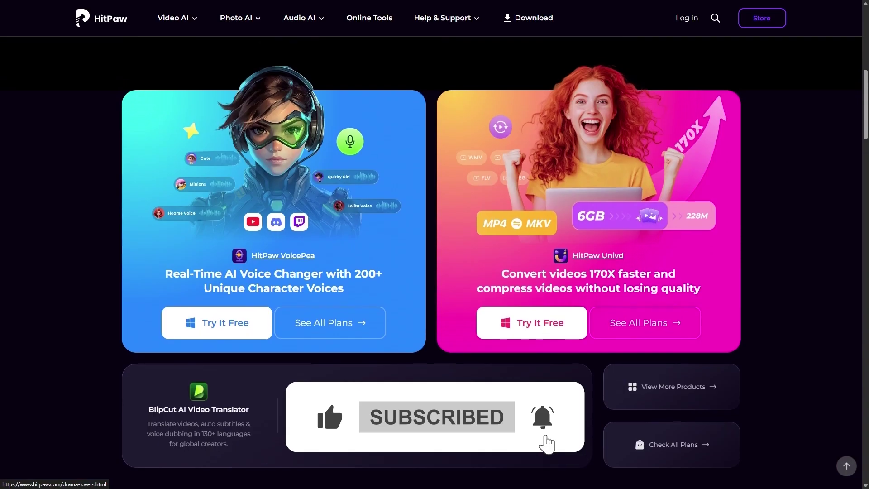
scroll(434, 272, "up", 10)
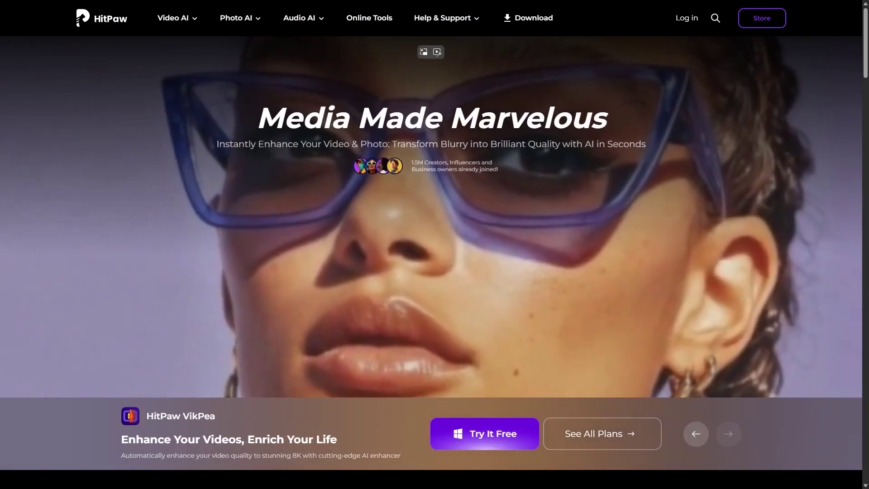